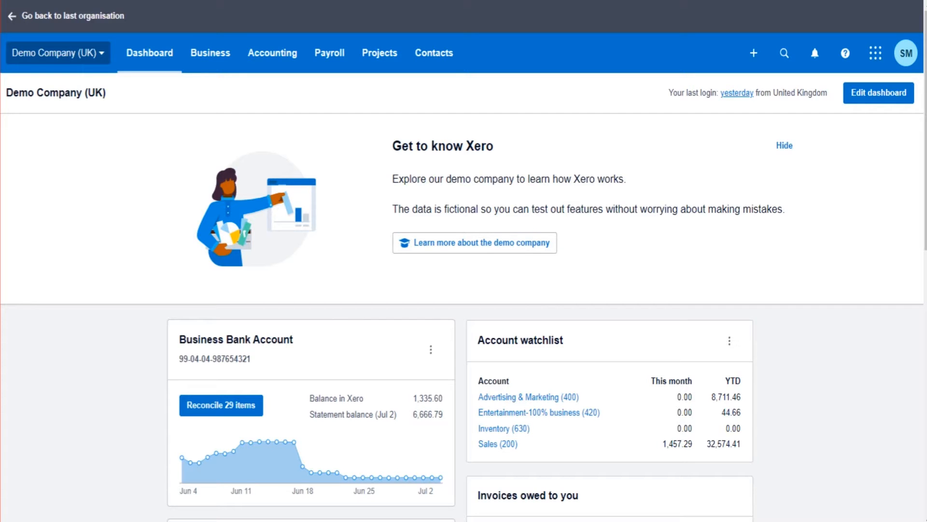
Step: Review the invoice branding themes under Demo Company (UK) settings, then return to the dashboard
{"action": "left_click", "coordinate": [91, 52]}
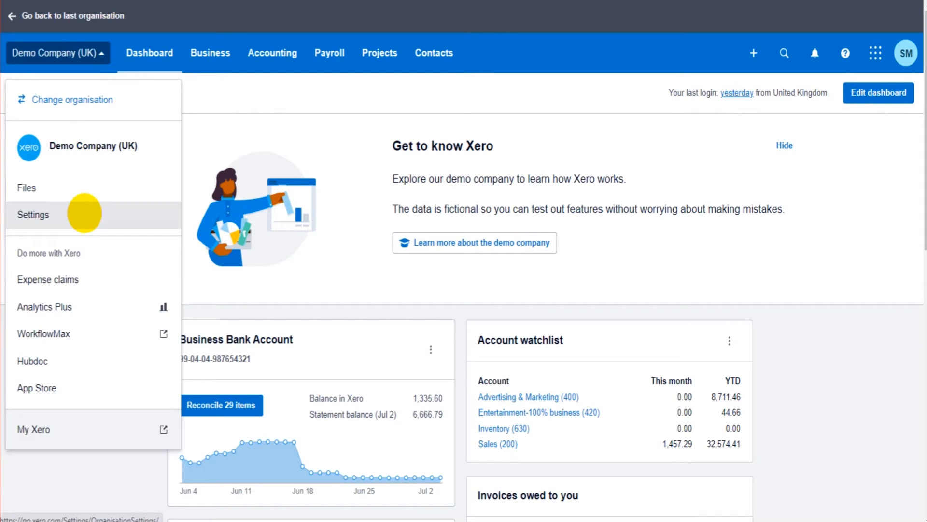
{"action": "left_click", "coordinate": [85, 214]}
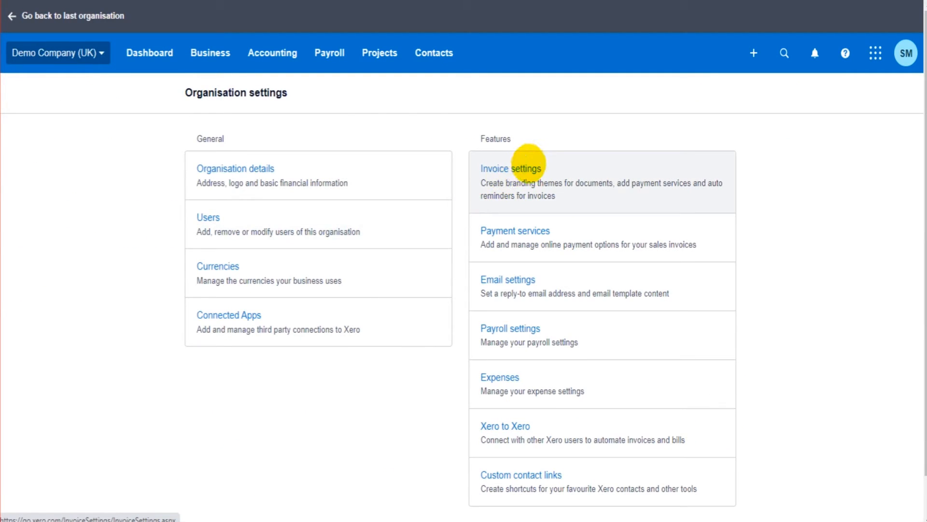
{"action": "left_click", "coordinate": [527, 165]}
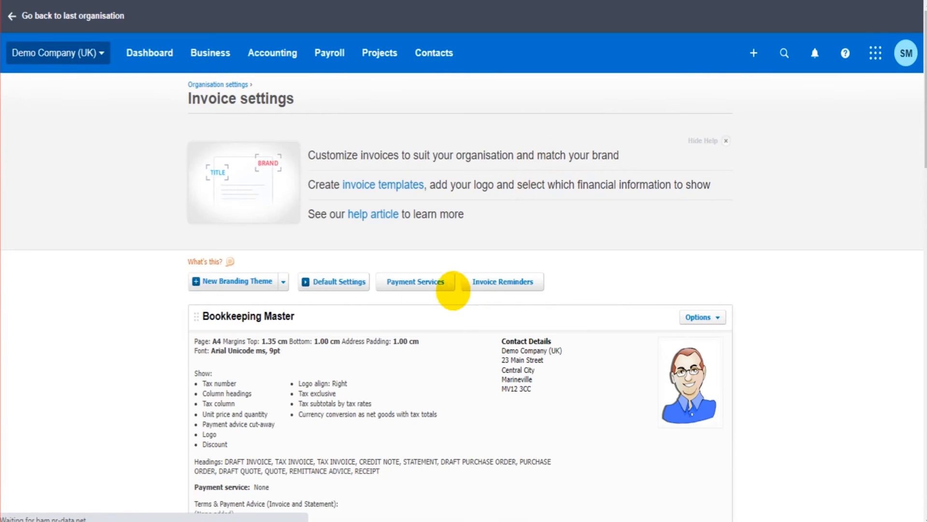
{"action": "scroll", "coordinate": [362, 326], "scroll_direction": "down", "scroll_amount": 3}
{"action": "scroll", "coordinate": [377, 247], "scroll_direction": "down", "scroll_amount": 5}
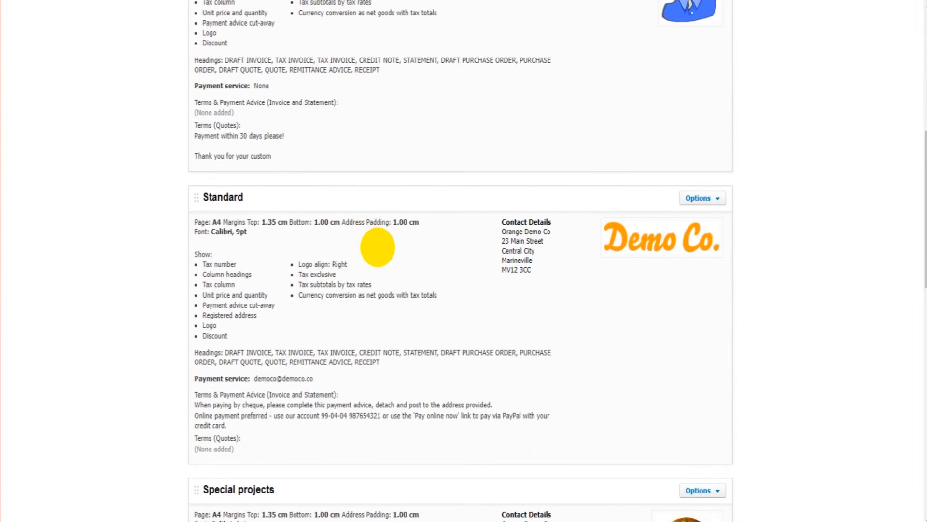
{"action": "scroll", "coordinate": [377, 247], "scroll_direction": "down", "scroll_amount": 5}
{"action": "scroll", "coordinate": [377, 247], "scroll_direction": "down", "scroll_amount": 3}
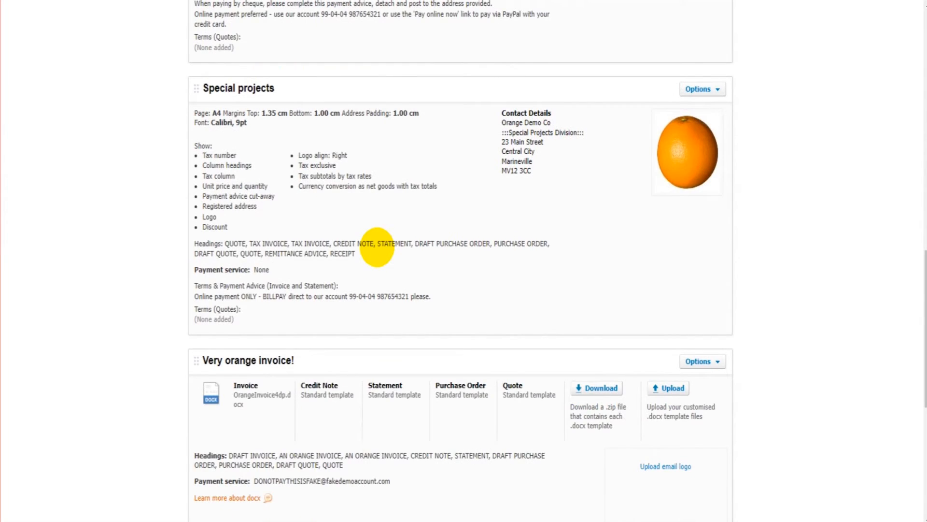
{"action": "scroll", "coordinate": [377, 248], "scroll_direction": "up", "scroll_amount": 5}
{"action": "scroll", "coordinate": [378, 248], "scroll_direction": "up", "scroll_amount": 5}
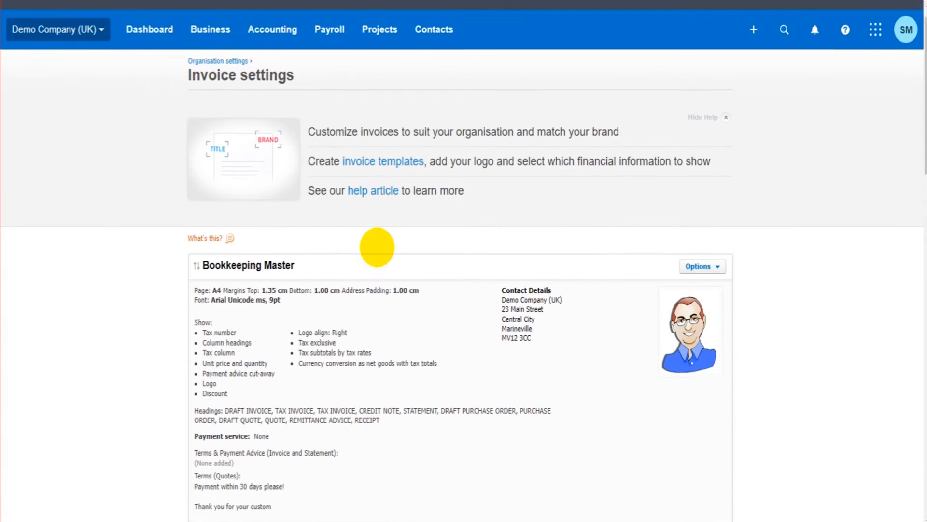
{"action": "scroll", "coordinate": [376, 246], "scroll_direction": "up", "scroll_amount": 2}
{"action": "left_click", "coordinate": [131, 53]}
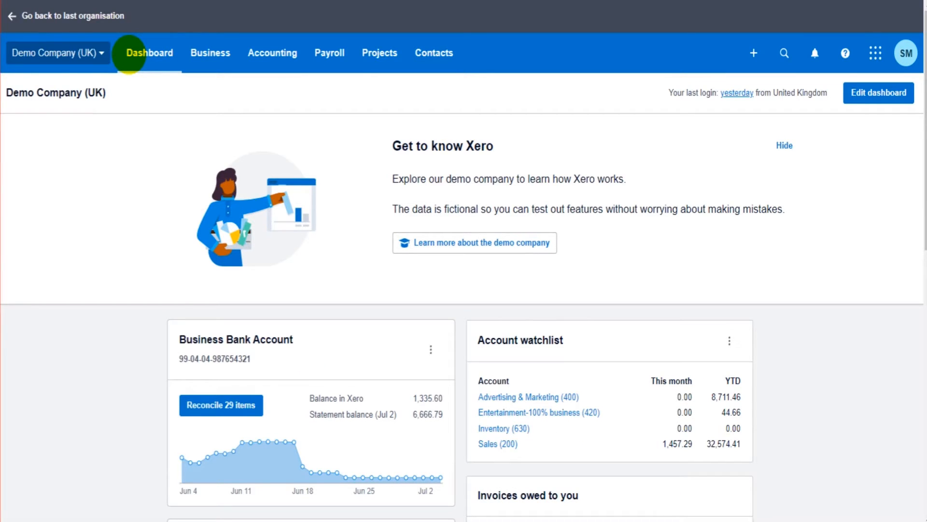
Step: Revisit invoice settings via Demo Company (UK), then go back to the organisation settings overview
{"action": "left_click", "coordinate": [96, 53]}
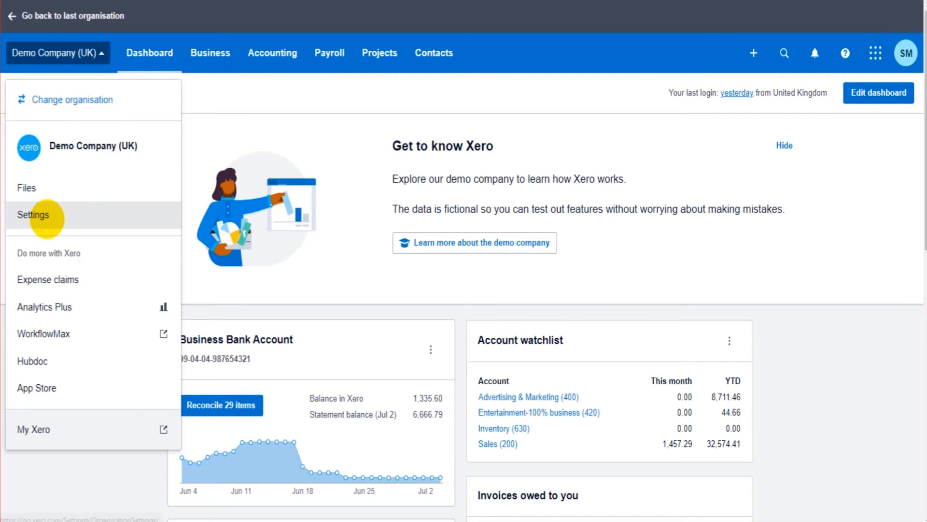
{"action": "left_click", "coordinate": [33, 215]}
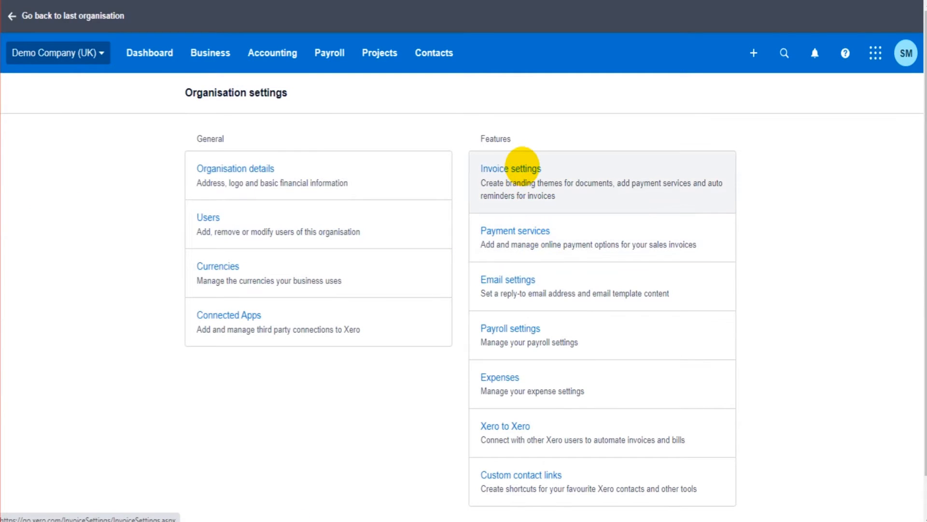
{"action": "left_click", "coordinate": [521, 168]}
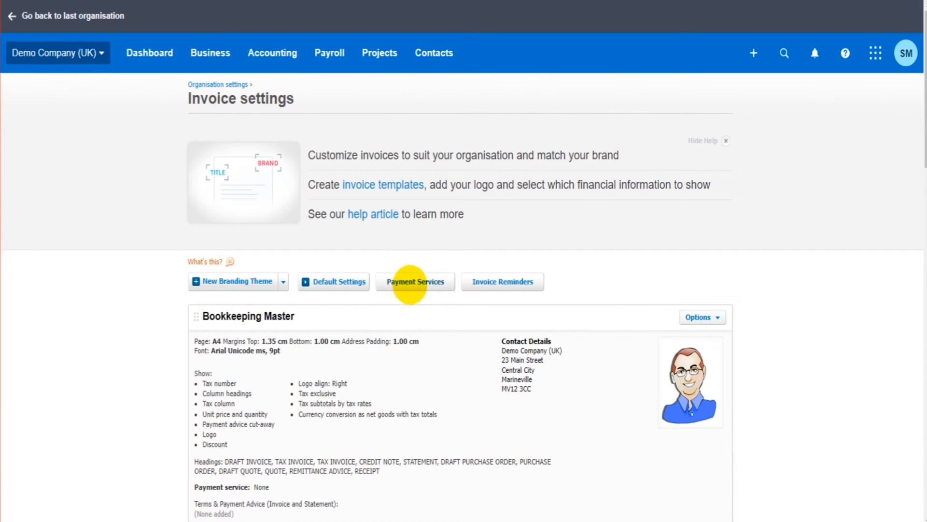
{"action": "left_click", "coordinate": [56, 53]}
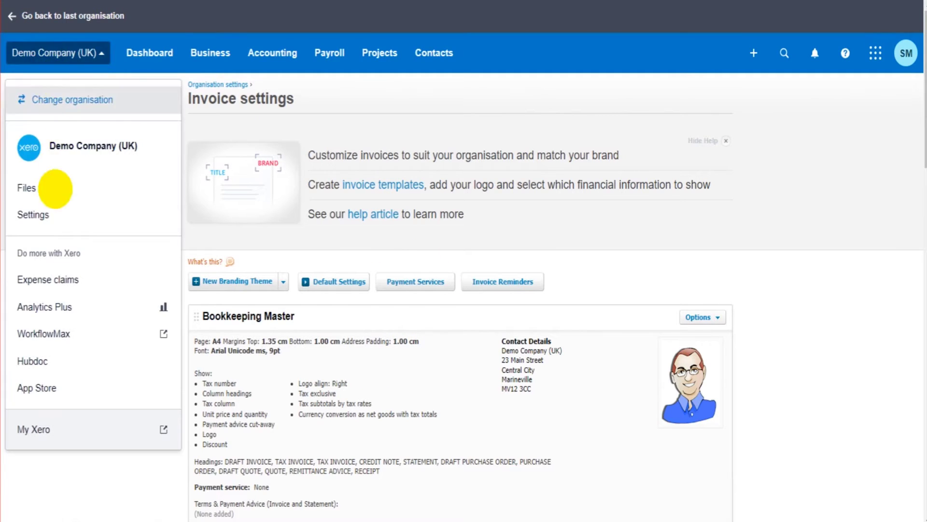
{"action": "left_click", "coordinate": [34, 215]}
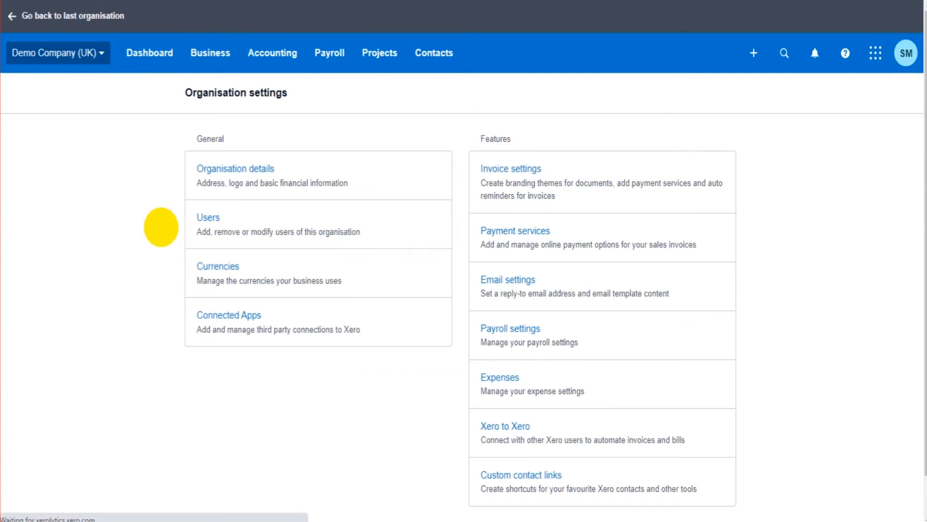
Step: Go to Payment services, listing the two connected PayPal accounts and services to add
{"action": "left_click", "coordinate": [497, 234]}
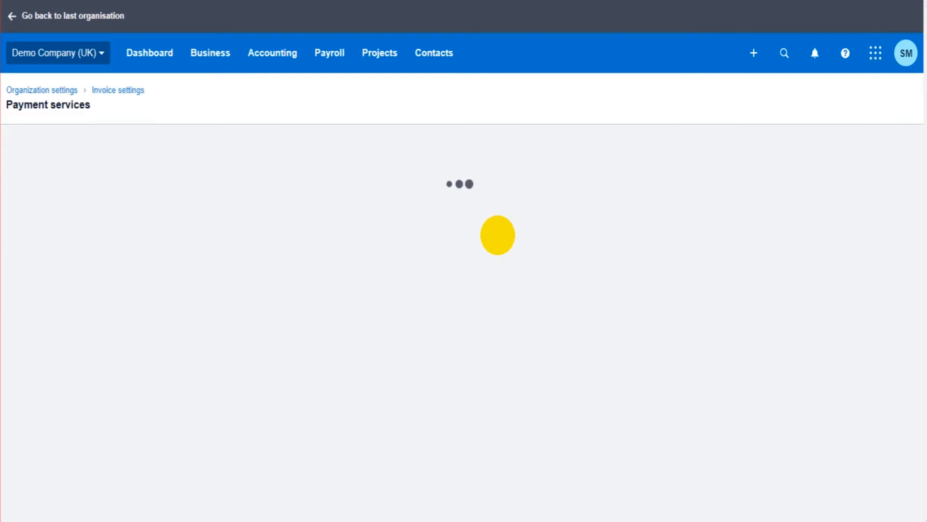
{"action": "scroll", "coordinate": [498, 234], "scroll_direction": "down", "scroll_amount": 3}
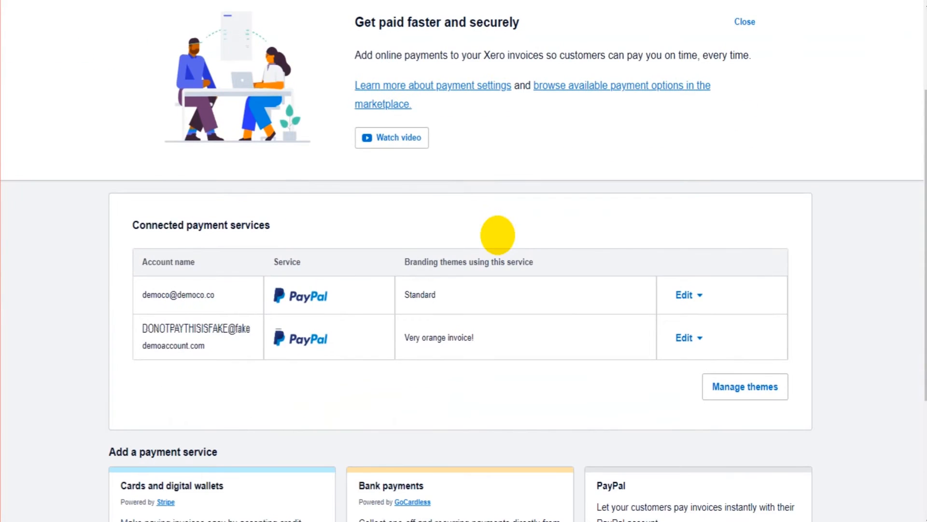
{"action": "scroll", "coordinate": [791, 274], "scroll_direction": "down", "scroll_amount": 4}
{"action": "scroll", "coordinate": [791, 274], "scroll_direction": "down", "scroll_amount": 1}
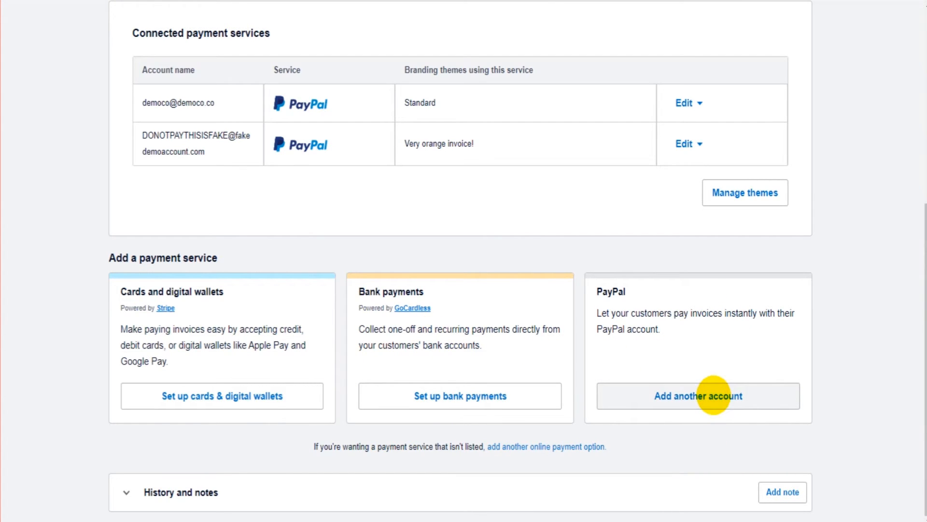
{"action": "left_click", "coordinate": [713, 396]}
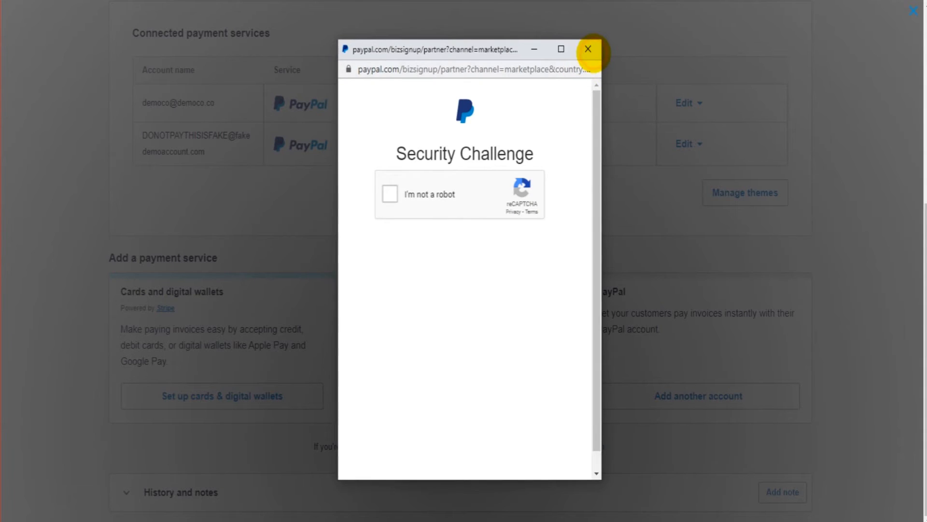
{"action": "left_click", "coordinate": [587, 48]}
{"action": "scroll", "coordinate": [566, 312], "scroll_direction": "up", "scroll_amount": 2}
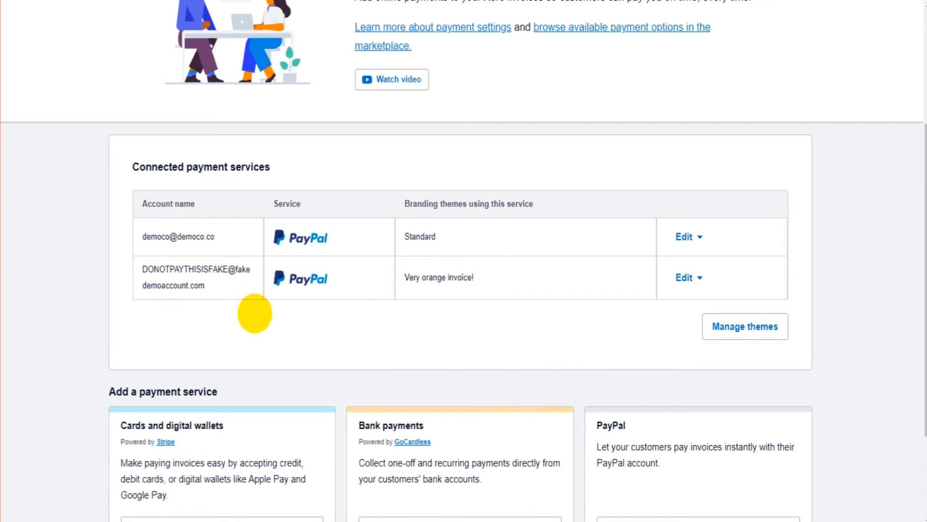
{"action": "double_click", "coordinate": [421, 236]}
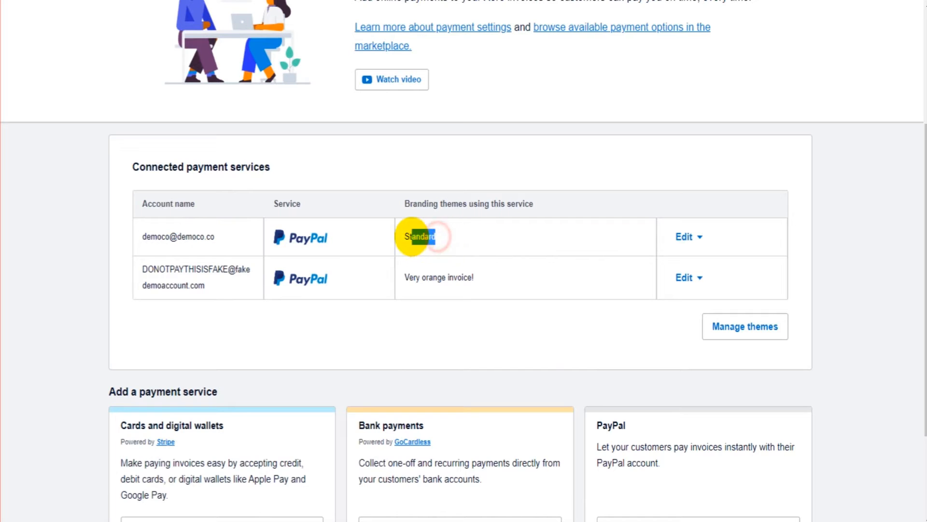
{"action": "left_click_drag", "start_coordinate": [410, 236], "coordinate": [453, 242]}
{"action": "left_click", "coordinate": [453, 242]}
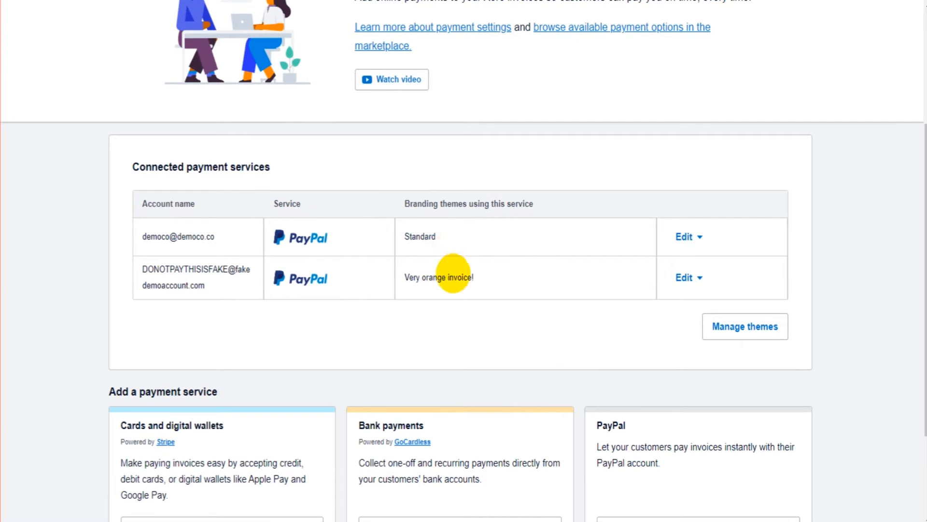
{"action": "left_click", "coordinate": [475, 276]}
{"action": "left_click_drag", "start_coordinate": [475, 275], "coordinate": [400, 277]}
{"action": "left_click", "coordinate": [490, 279]}
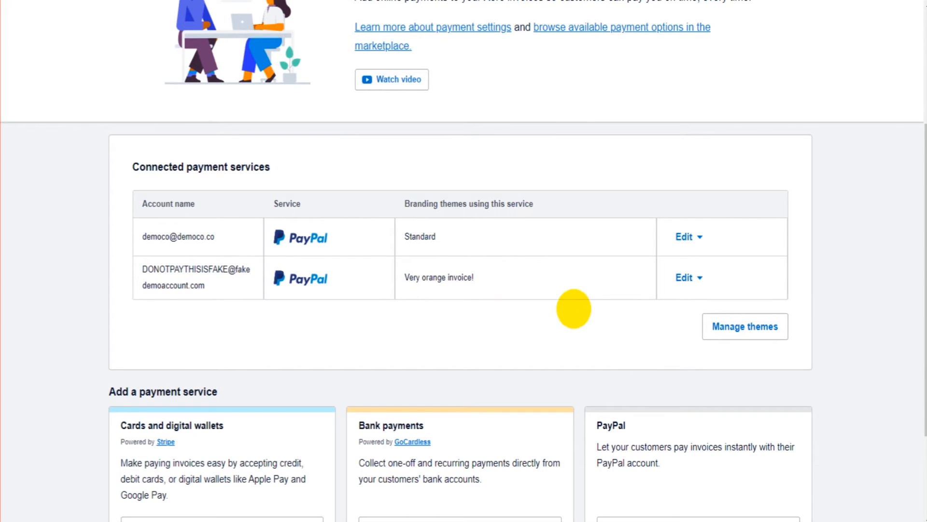
{"action": "scroll", "coordinate": [564, 311], "scroll_direction": "down", "scroll_amount": 2}
{"action": "scroll", "coordinate": [564, 311], "scroll_direction": "down", "scroll_amount": 1}
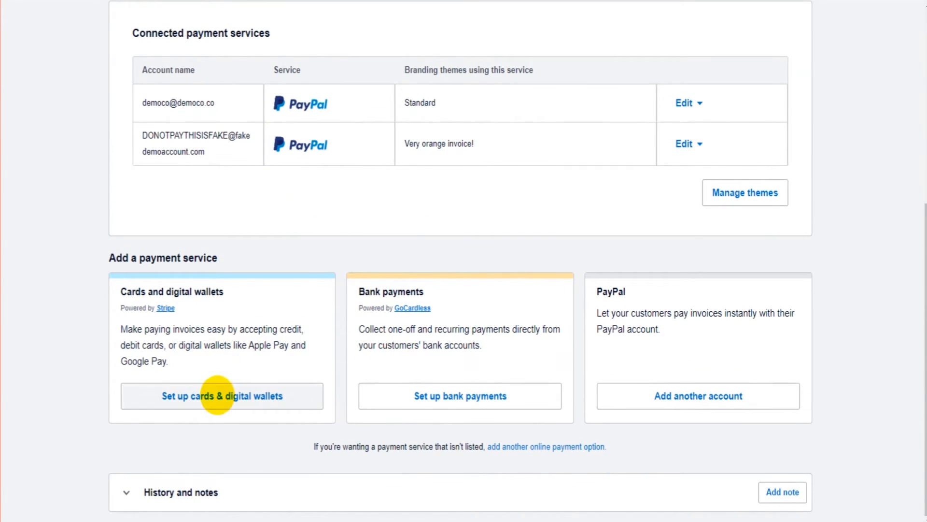
{"action": "left_click", "coordinate": [218, 405]}
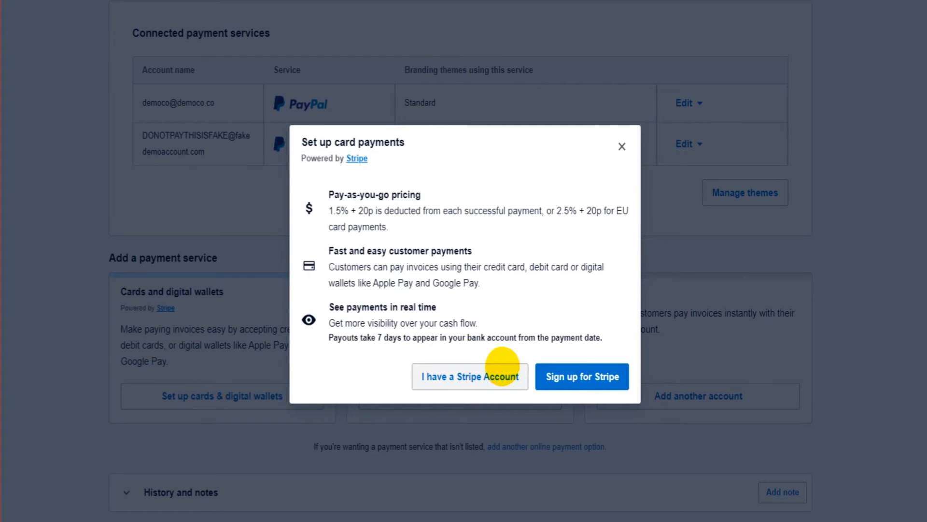
{"action": "left_click", "coordinate": [622, 147]}
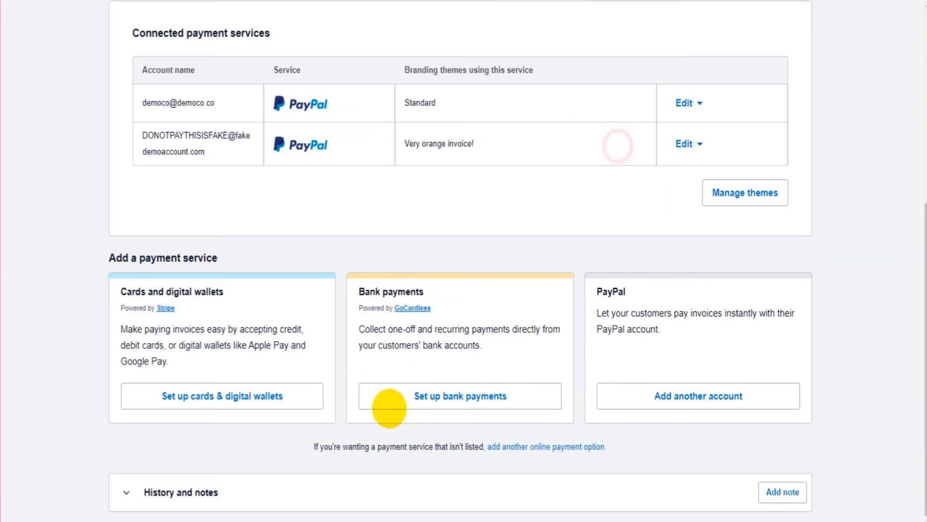
{"action": "scroll", "coordinate": [390, 407], "scroll_direction": "up", "scroll_amount": 1}
Step: Assign PayPal accounts to the Standard and Very orange invoice! branding themes and save
{"action": "left_click", "coordinate": [745, 259]}
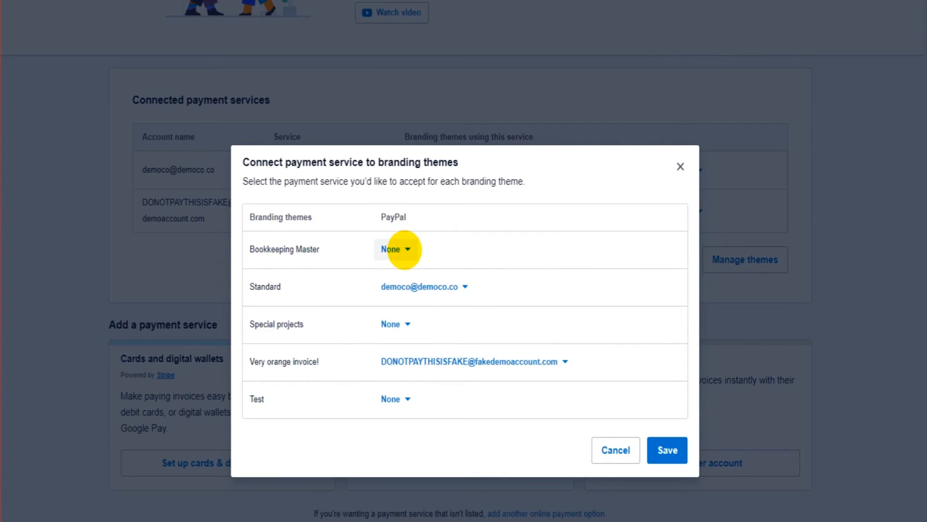
{"action": "left_click", "coordinate": [404, 249]}
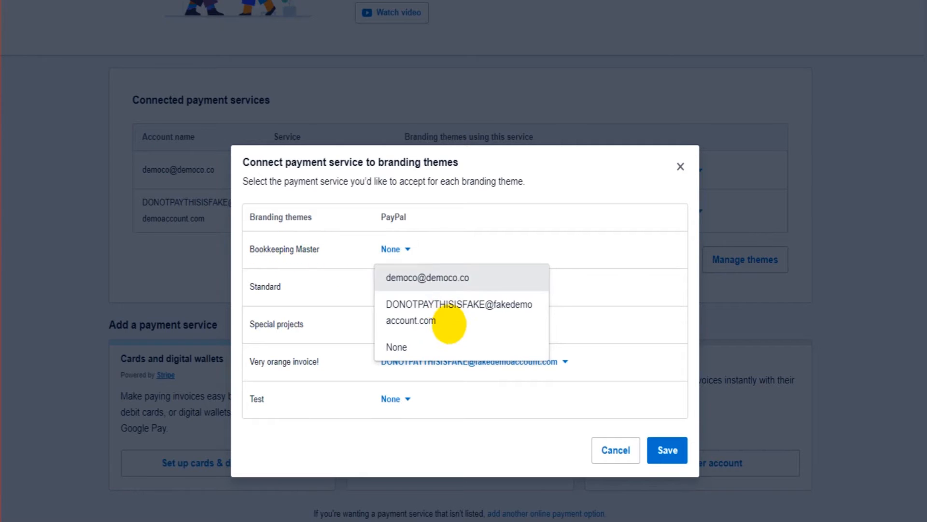
{"action": "left_click", "coordinate": [680, 166]}
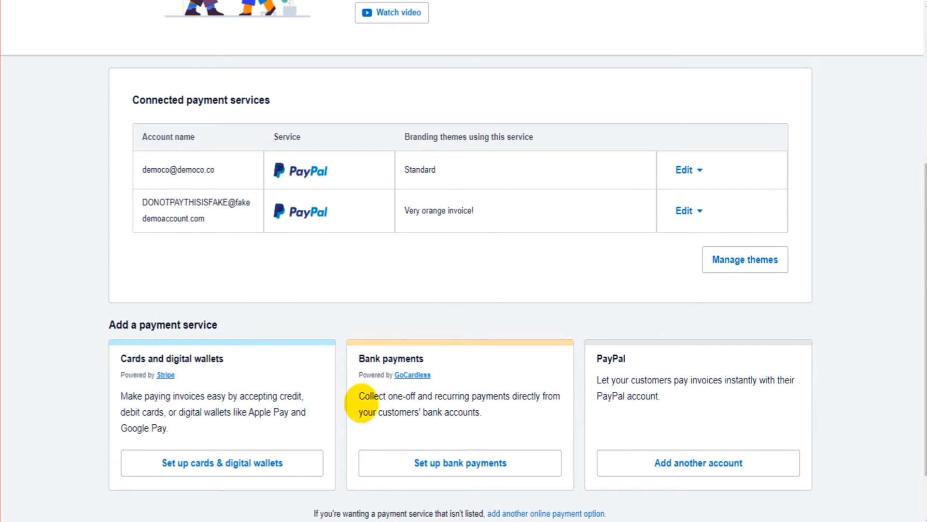
{"action": "left_click", "coordinate": [751, 259]}
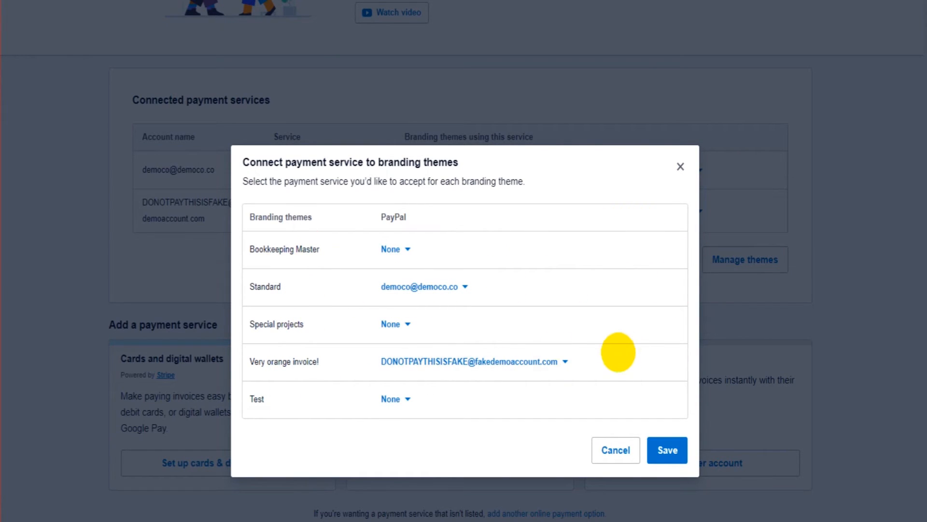
{"action": "left_click", "coordinate": [681, 167]}
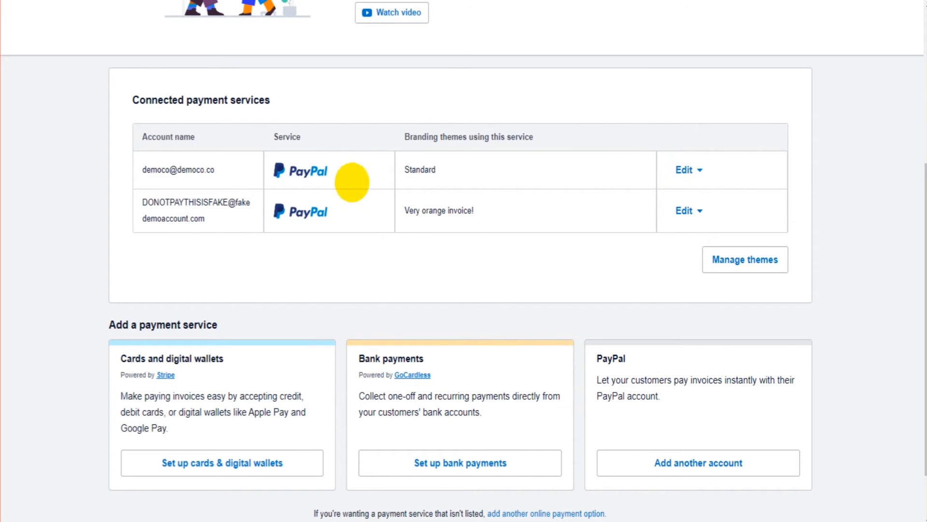
{"action": "scroll", "coordinate": [378, 269], "scroll_direction": "up", "scroll_amount": 1}
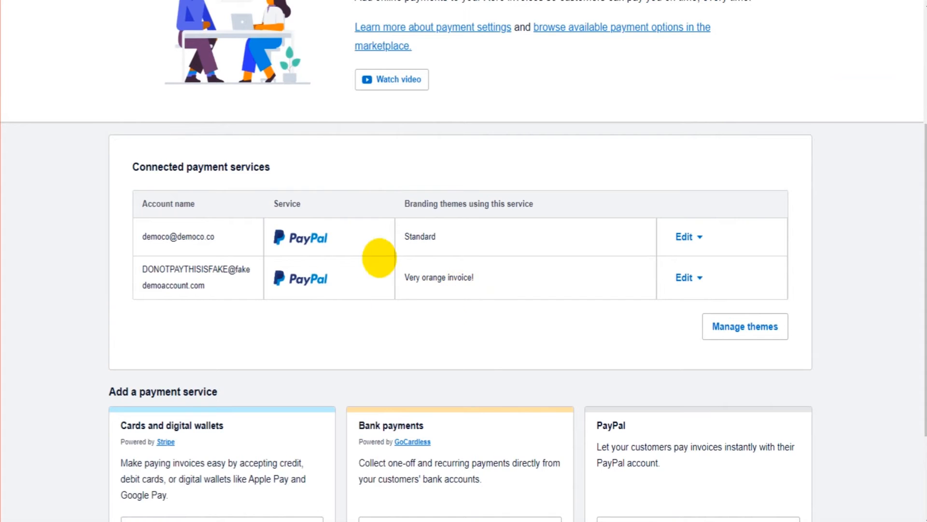
{"action": "scroll", "coordinate": [524, 306], "scroll_direction": "up", "scroll_amount": 1}
{"action": "scroll", "coordinate": [524, 307], "scroll_direction": "up", "scroll_amount": 1}
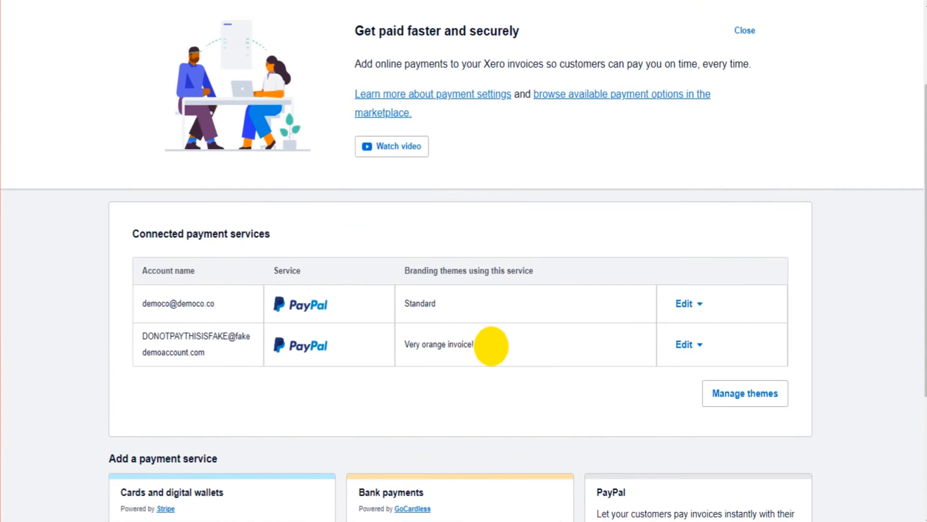
{"action": "scroll", "coordinate": [608, 171], "scroll_direction": "up", "scroll_amount": 2}
{"action": "scroll", "coordinate": [609, 171], "scroll_direction": "up", "scroll_amount": 1}
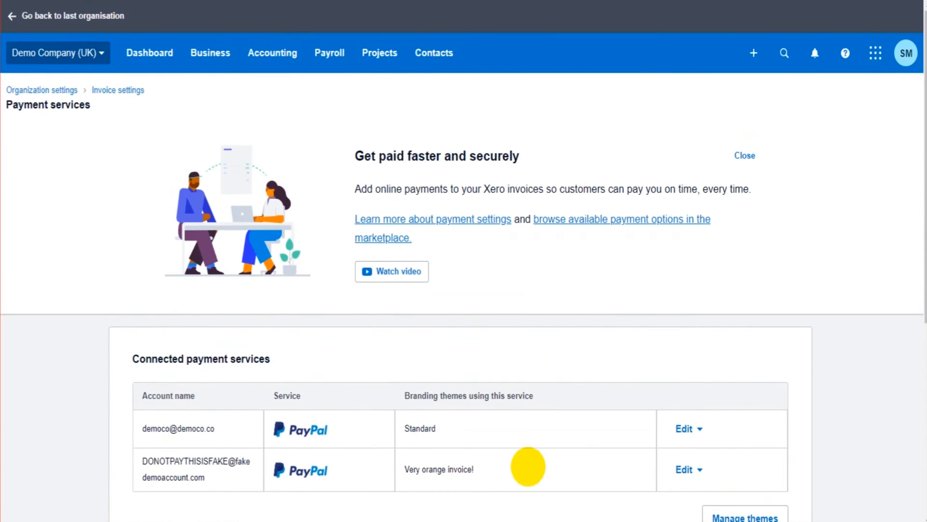
{"action": "scroll", "coordinate": [527, 467], "scroll_direction": "down", "scroll_amount": 3}
{"action": "left_click_drag", "start_coordinate": [493, 268], "coordinate": [402, 269]}
{"action": "left_click", "coordinate": [437, 330]}
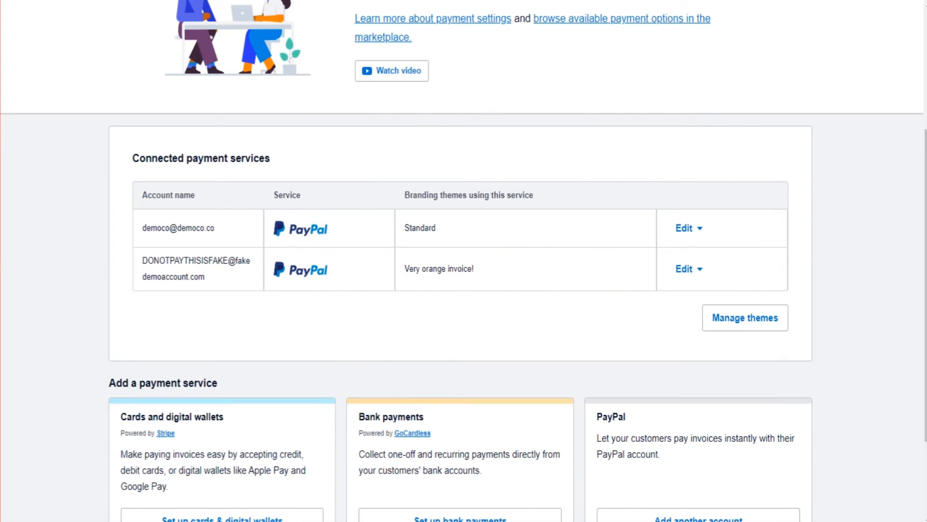
{"action": "scroll", "coordinate": [551, 268], "scroll_direction": "down", "scroll_amount": 3}
{"action": "scroll", "coordinate": [435, 290], "scroll_direction": "down", "scroll_amount": 3}
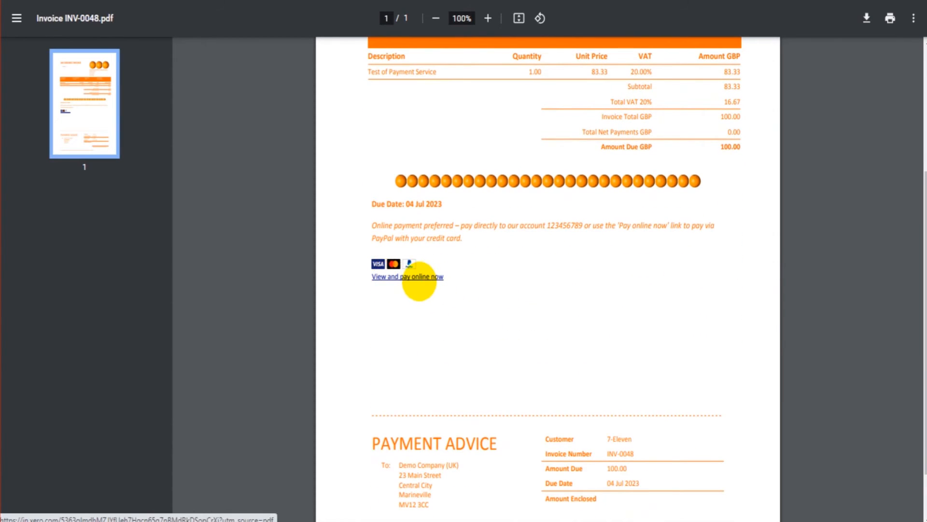
{"action": "scroll", "coordinate": [536, 290], "scroll_direction": "up", "scroll_amount": 5}
{"action": "scroll", "coordinate": [507, 217], "scroll_direction": "up", "scroll_amount": 2}
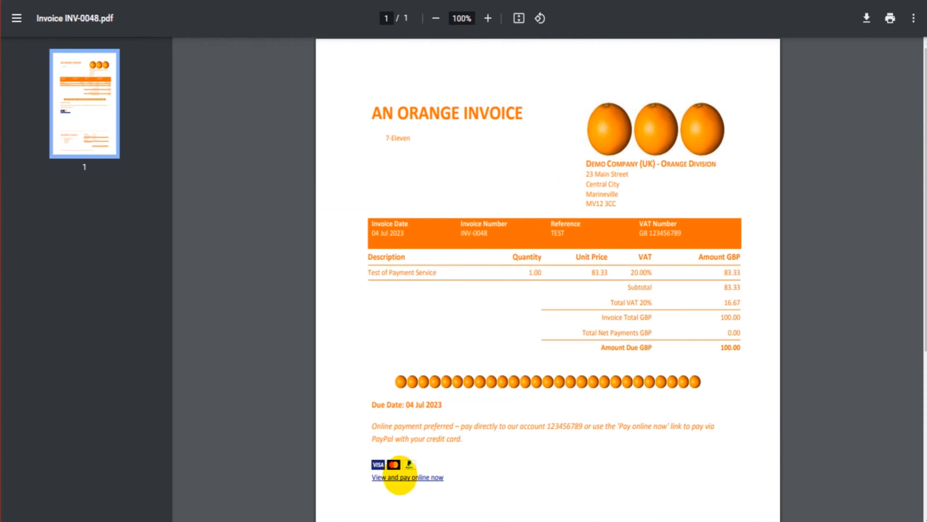
{"action": "scroll", "coordinate": [397, 464], "scroll_direction": "down", "scroll_amount": 3}
{"action": "scroll", "coordinate": [420, 377], "scroll_direction": "up", "scroll_amount": 3}
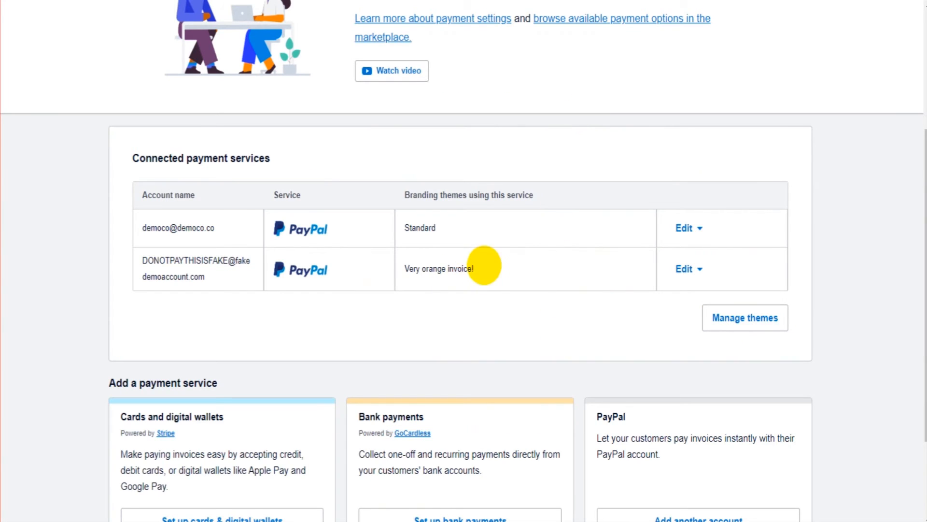
{"action": "left_click_drag", "start_coordinate": [474, 268], "coordinate": [403, 268]}
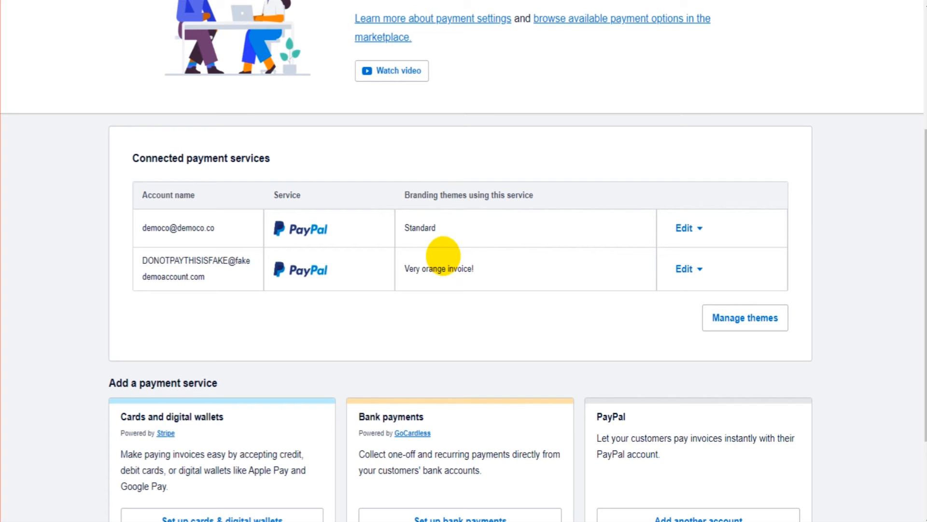
{"action": "scroll", "coordinate": [442, 254], "scroll_direction": "down", "scroll_amount": 1}
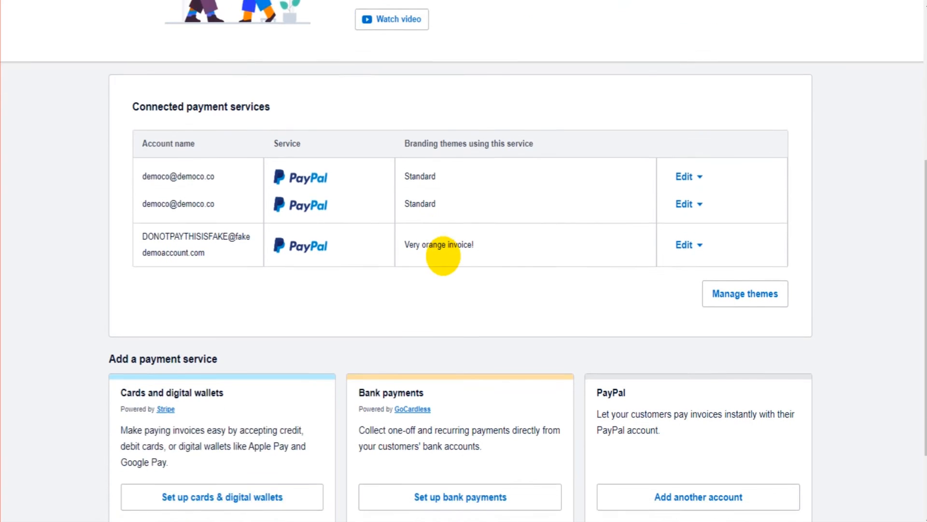
{"action": "scroll", "coordinate": [462, 292], "scroll_direction": "down", "scroll_amount": 1}
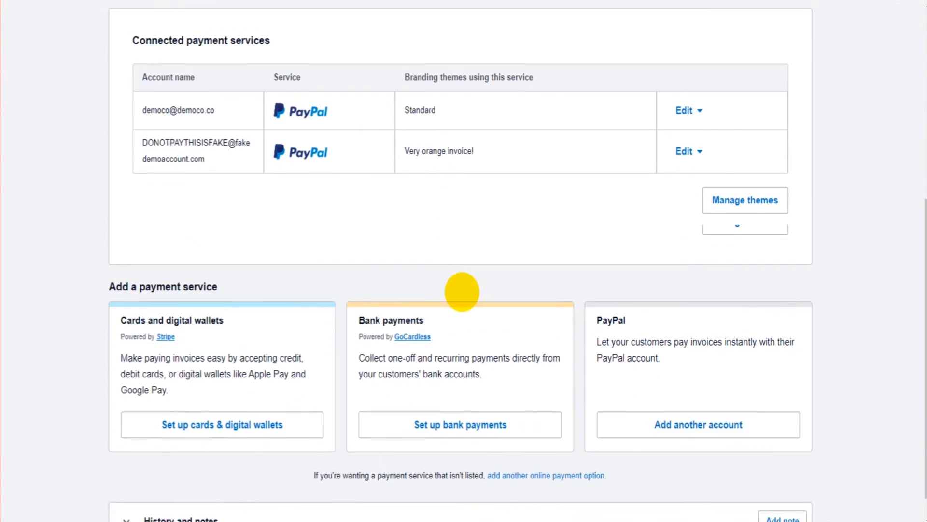
{"action": "scroll", "coordinate": [462, 292], "scroll_direction": "up", "scroll_amount": 2}
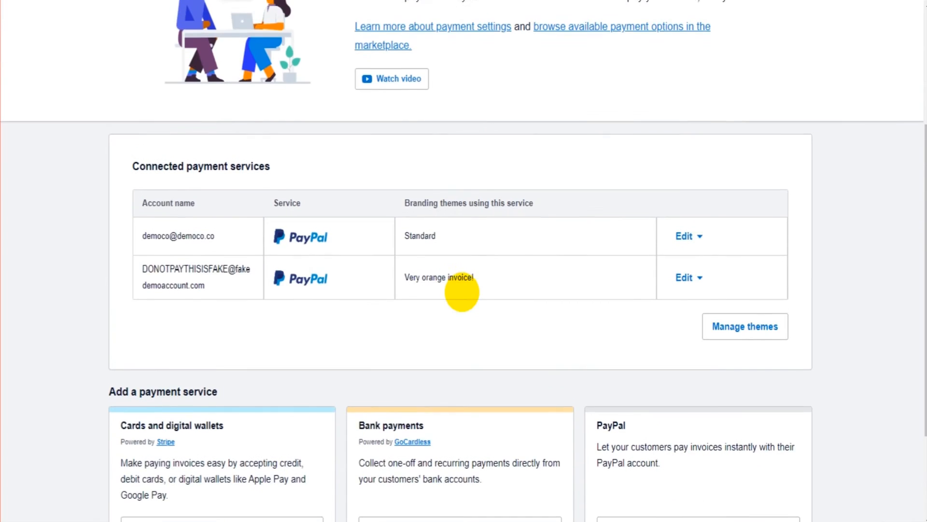
{"action": "scroll", "coordinate": [461, 292], "scroll_direction": "down", "scroll_amount": 2}
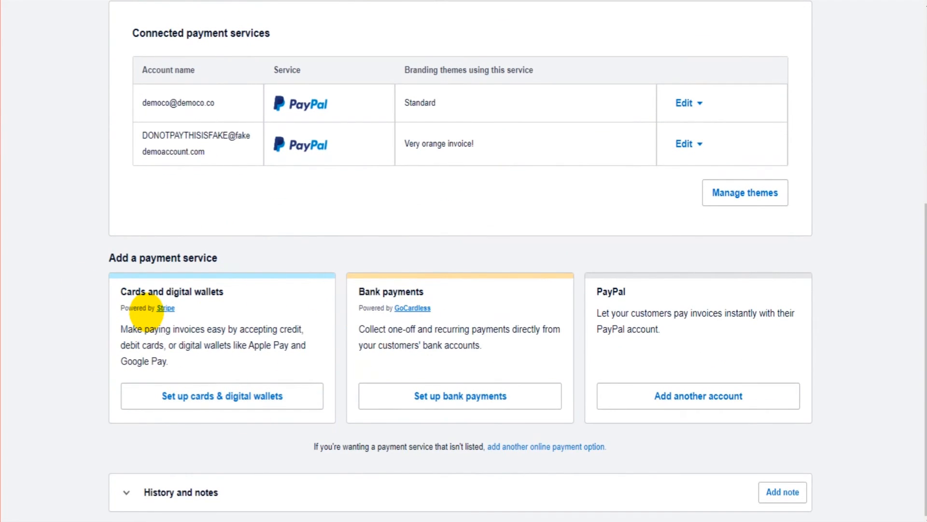
{"action": "scroll", "coordinate": [145, 312], "scroll_direction": "up", "scroll_amount": 2}
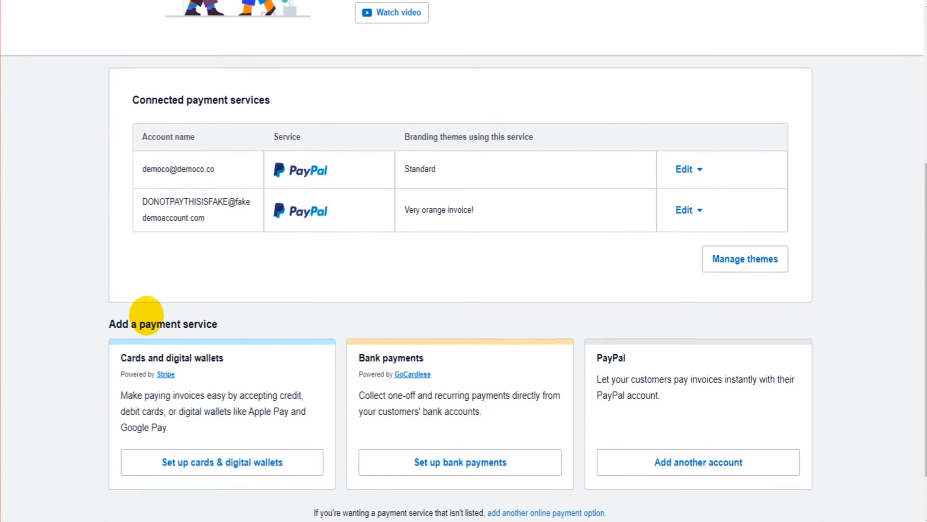
{"action": "scroll", "coordinate": [145, 311], "scroll_direction": "up", "scroll_amount": 2}
{"action": "scroll", "coordinate": [145, 305], "scroll_direction": "up", "scroll_amount": 2}
{"action": "scroll", "coordinate": [290, 304], "scroll_direction": "up", "scroll_amount": 1}
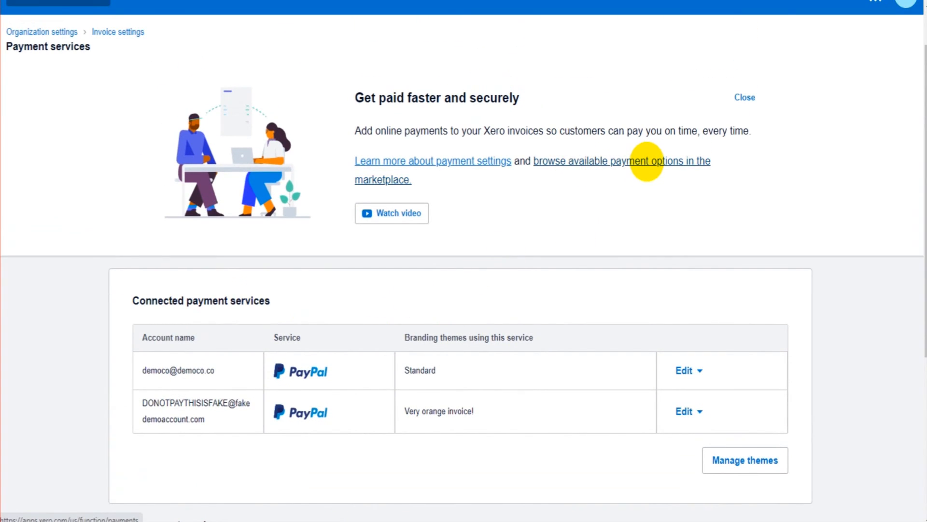
Step: Browse the marketplace's Payments apps across pages and view the Hello Club app's details
{"action": "left_click", "coordinate": [646, 161]}
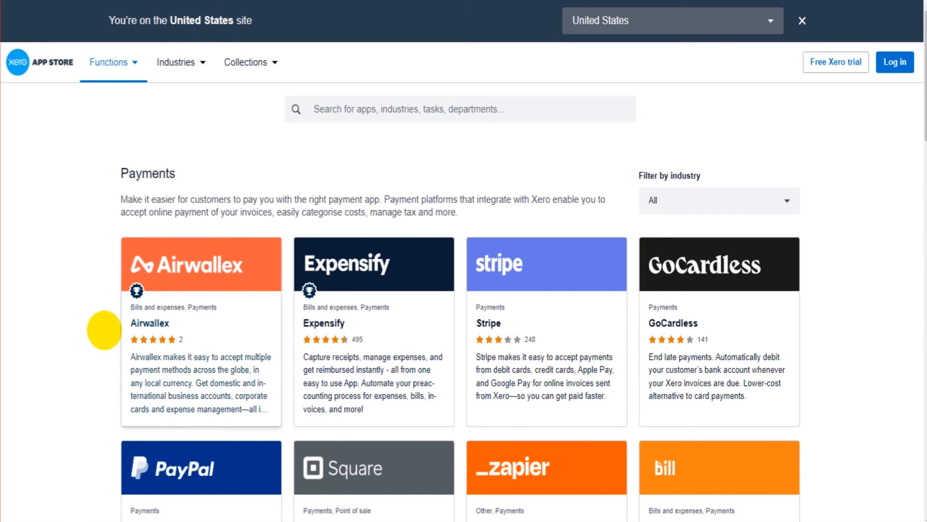
{"action": "scroll", "coordinate": [507, 218], "scroll_direction": "down", "scroll_amount": 1}
{"action": "scroll", "coordinate": [827, 283], "scroll_direction": "down", "scroll_amount": 3}
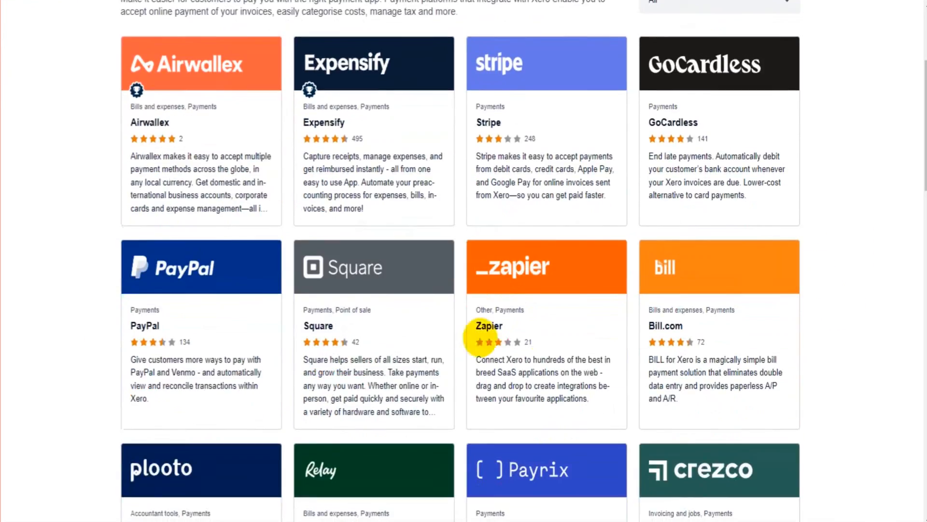
{"action": "scroll", "coordinate": [348, 275], "scroll_direction": "down", "scroll_amount": 3}
{"action": "scroll", "coordinate": [682, 342], "scroll_direction": "down", "scroll_amount": 4}
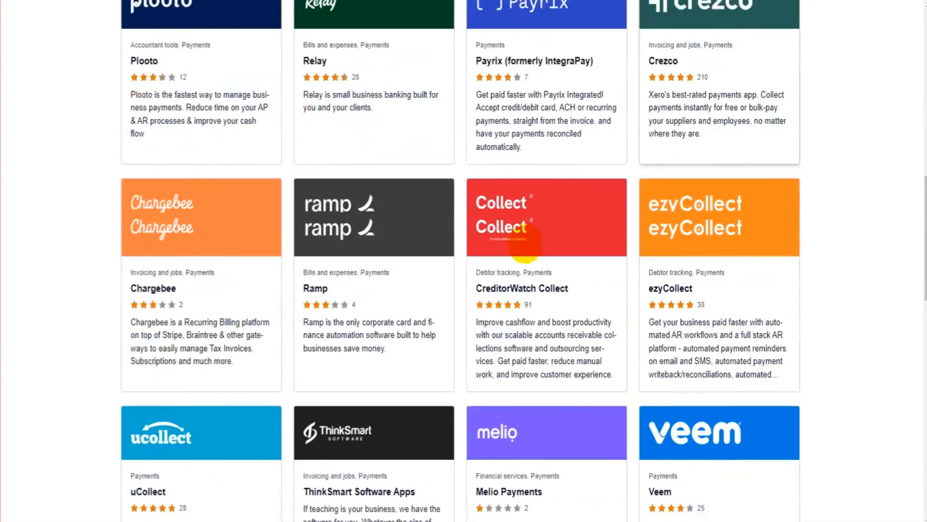
{"action": "scroll", "coordinate": [507, 254], "scroll_direction": "down", "scroll_amount": 3}
{"action": "scroll", "coordinate": [507, 254], "scroll_direction": "down", "scroll_amount": 3}
{"action": "scroll", "coordinate": [522, 239], "scroll_direction": "down", "scroll_amount": 2}
{"action": "scroll", "coordinate": [522, 239], "scroll_direction": "down", "scroll_amount": 2}
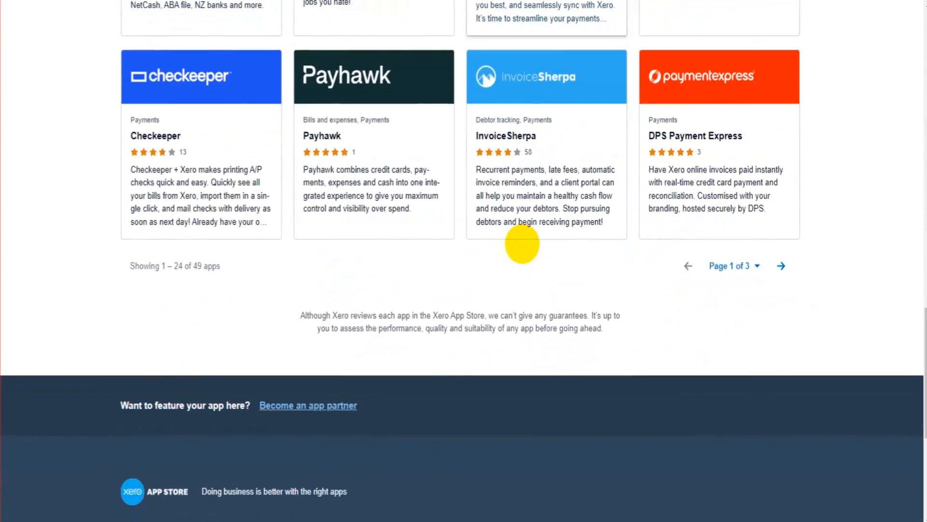
{"action": "left_click", "coordinate": [782, 267]}
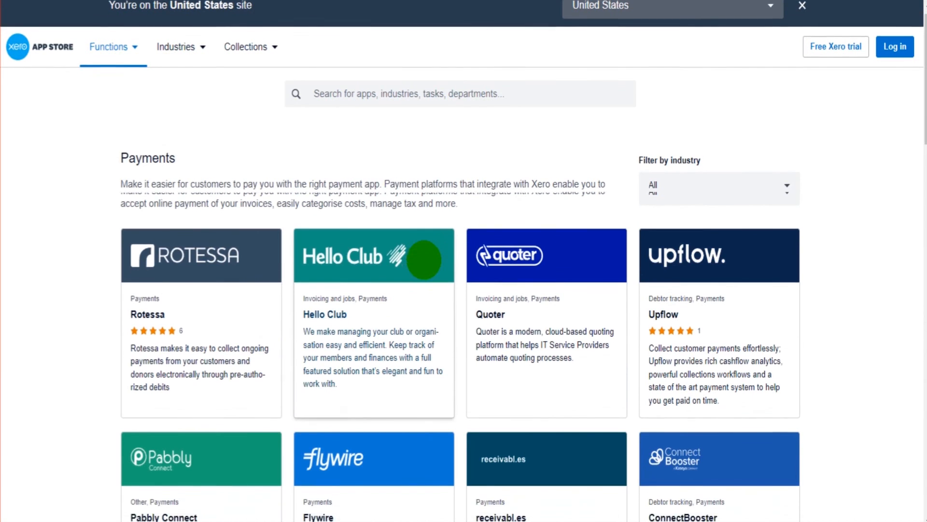
{"action": "scroll", "coordinate": [424, 259], "scroll_direction": "down", "scroll_amount": 2}
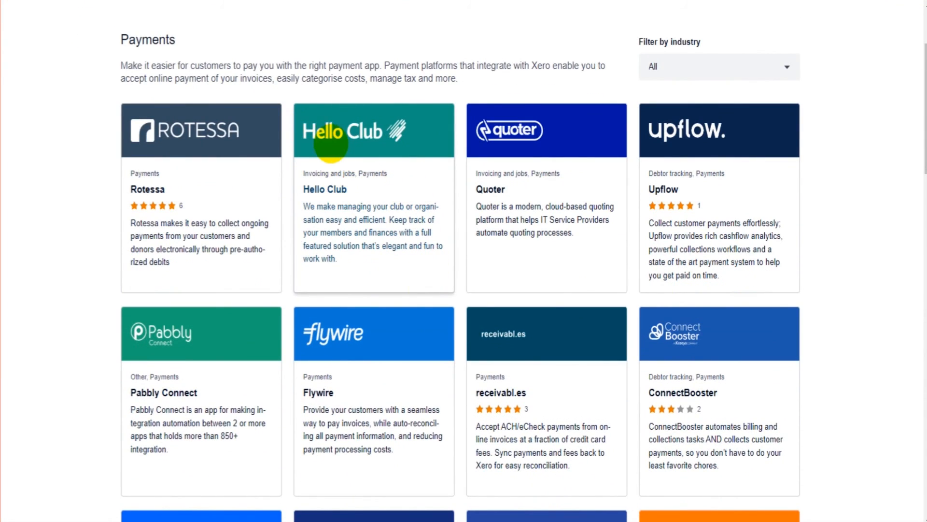
{"action": "left_click", "coordinate": [331, 138]}
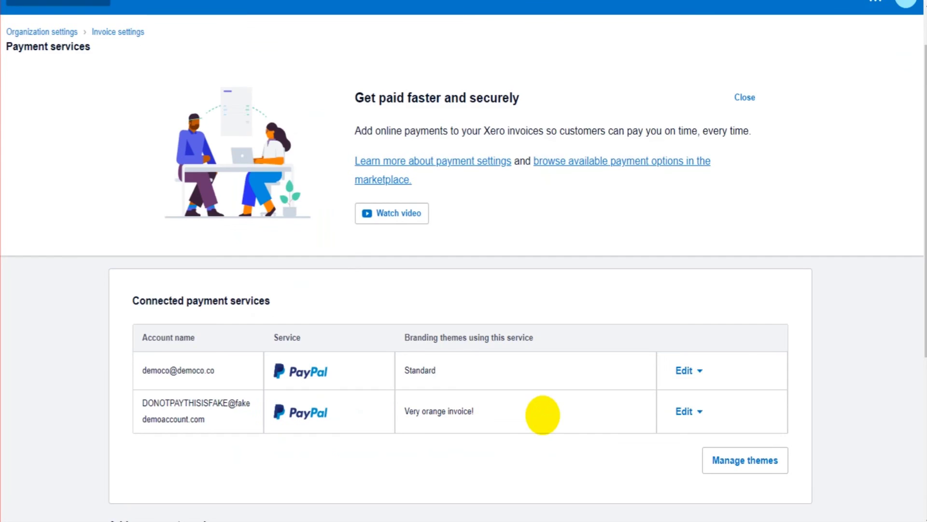
{"action": "scroll", "coordinate": [542, 413], "scroll_direction": "down", "scroll_amount": 5}
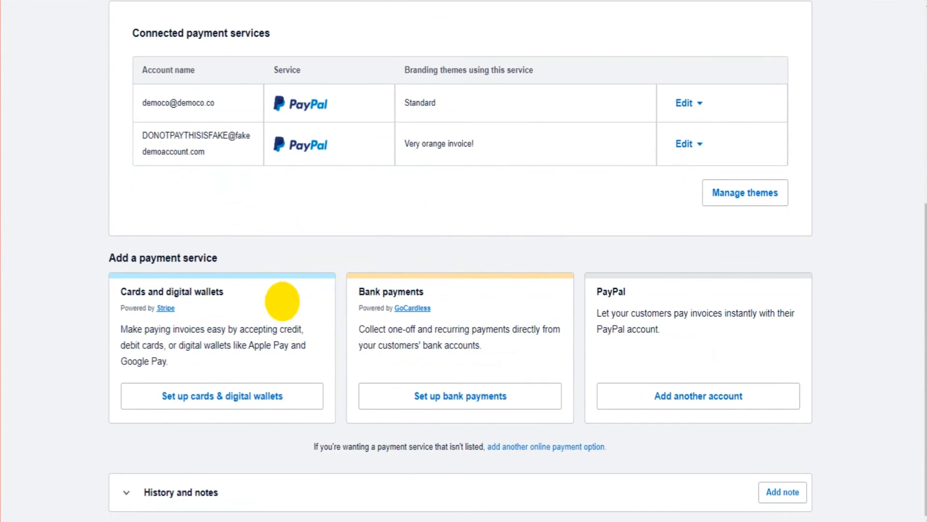
{"action": "scroll", "coordinate": [276, 384], "scroll_direction": "up", "scroll_amount": 2}
{"action": "scroll", "coordinate": [324, 384], "scroll_direction": "down", "scroll_amount": 2}
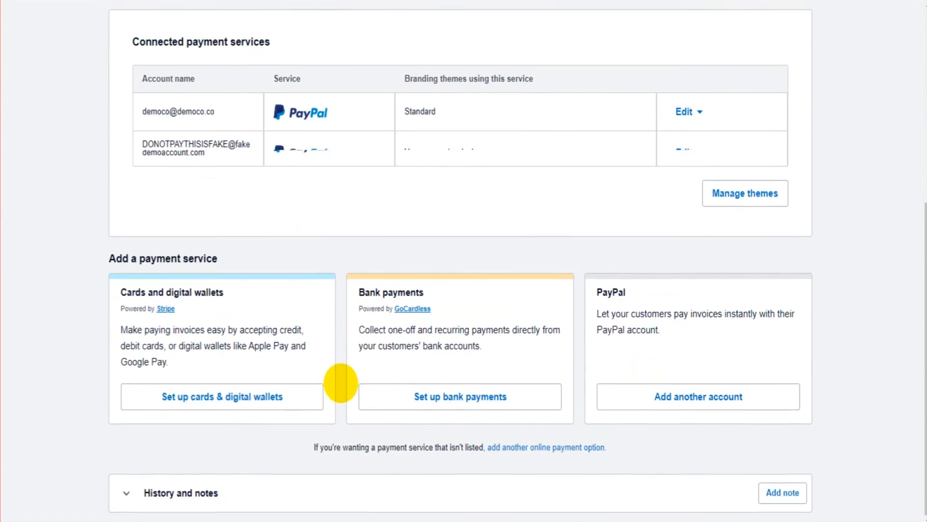
{"action": "scroll", "coordinate": [341, 385], "scroll_direction": "up", "scroll_amount": 4}
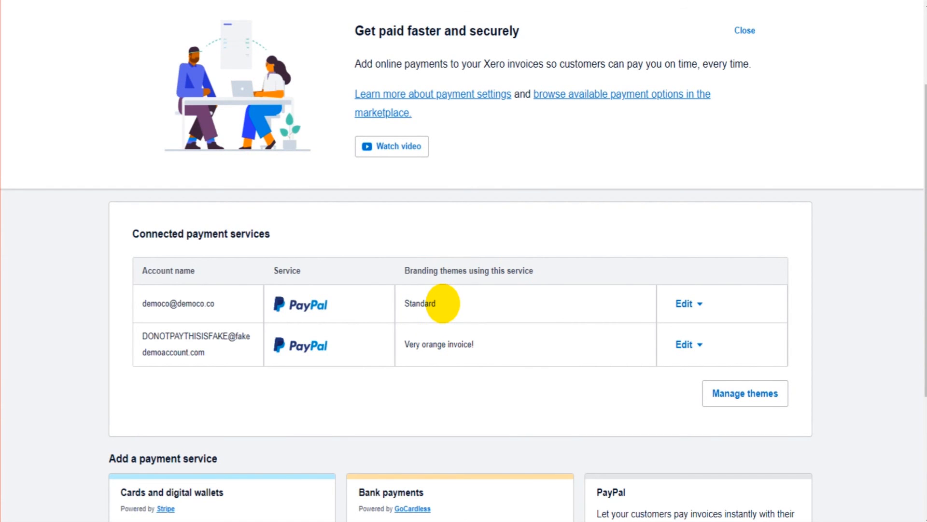
{"action": "scroll", "coordinate": [442, 303], "scroll_direction": "up", "scroll_amount": 4}
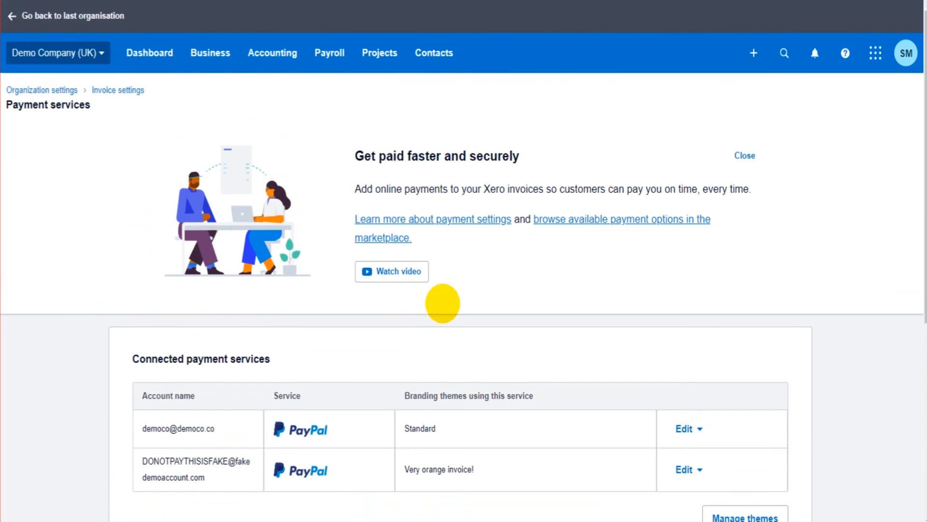